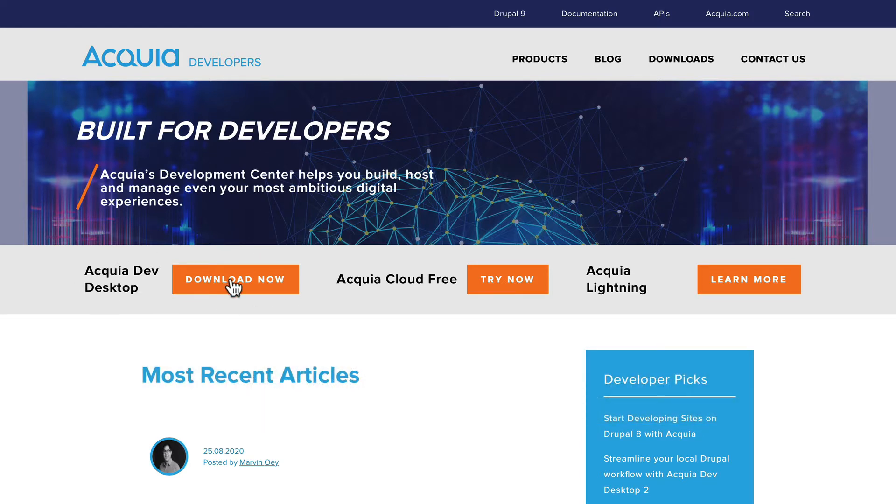
Go to the Acquia Dev Desktop downloads page via DOWNLOAD NOW
click(232, 287)
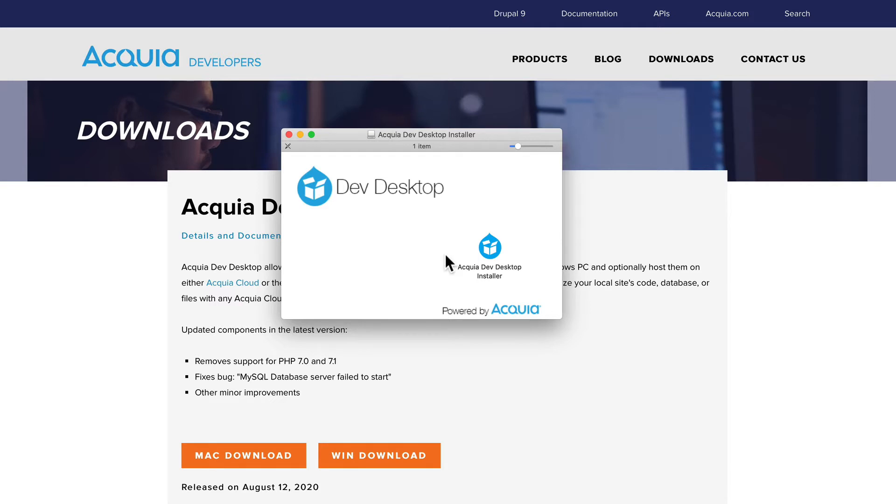
Launch the Acquia Dev Desktop installer and authorise it with the account password
double_click(492, 246)
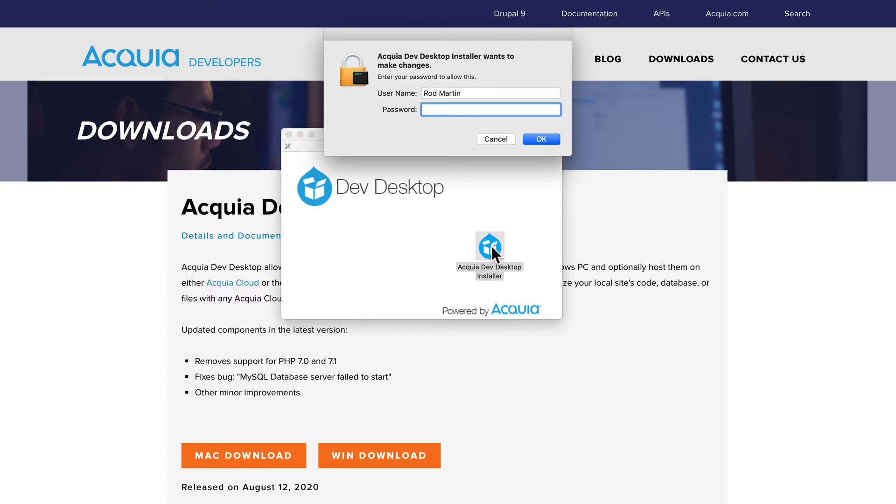
key(super+v)
key(Return)
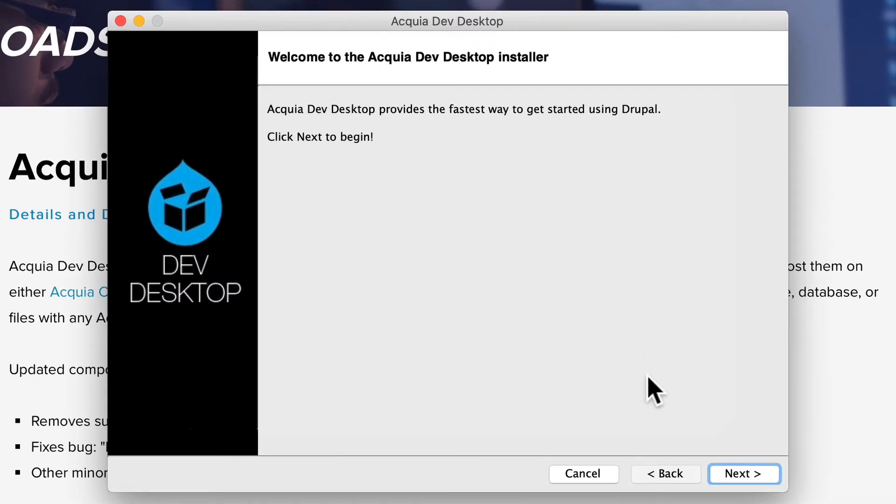
Get past the overview, accept the license, and keep the default /Applications/DevDesktop location
click(739, 477)
click(740, 477)
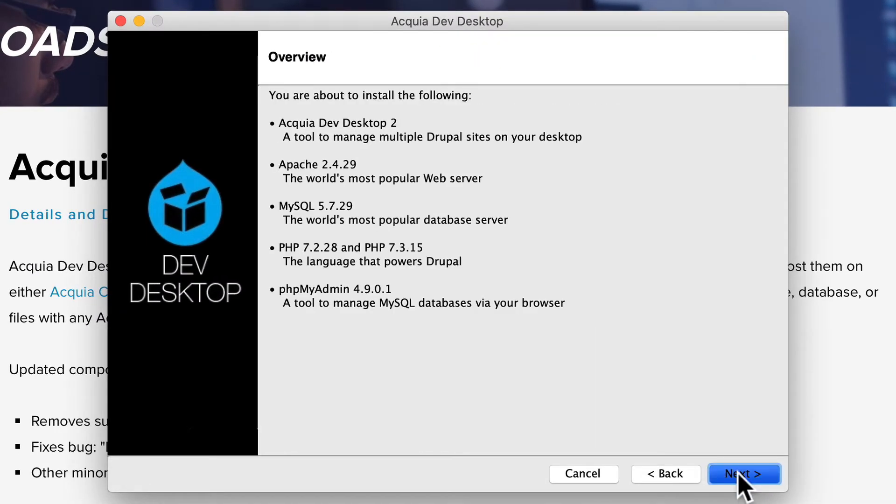
click(740, 475)
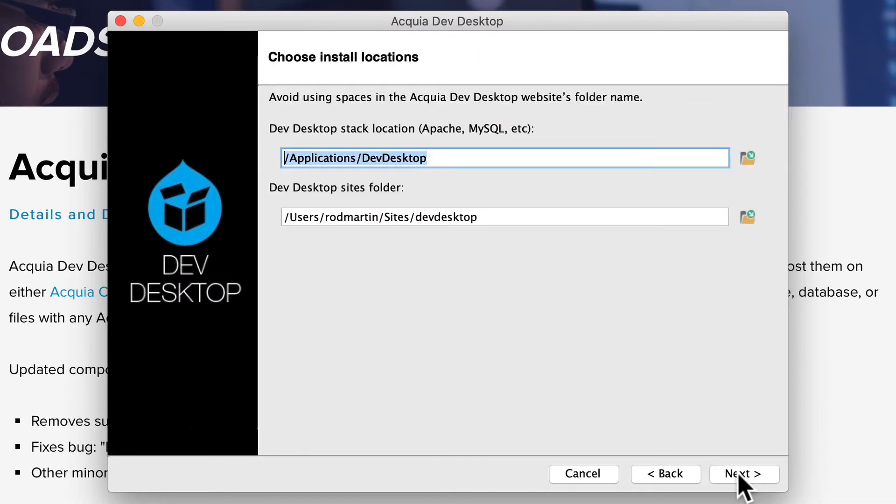
click(740, 477)
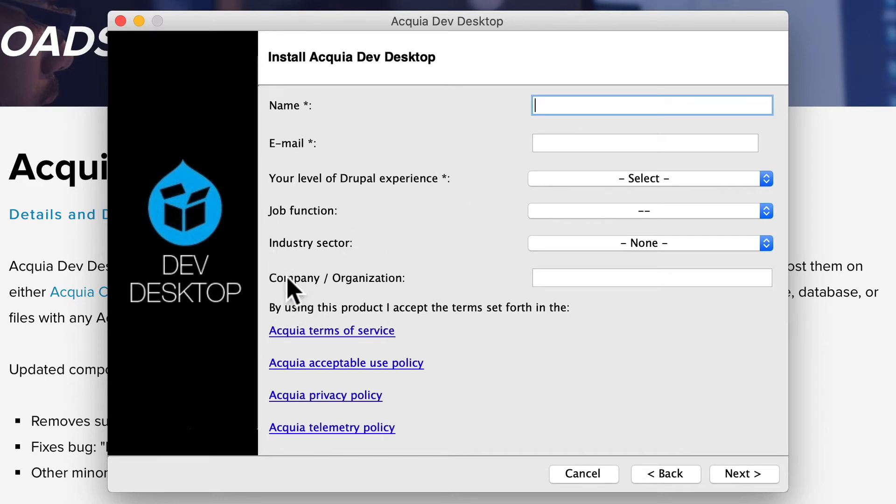
Register with your name as an expert Drupal user, keep default ports, and install
text(Rod Martin)
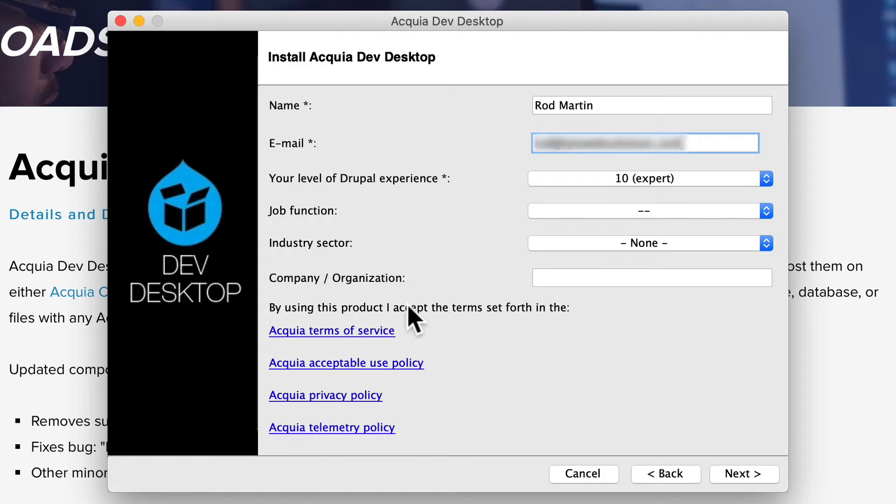
click(745, 474)
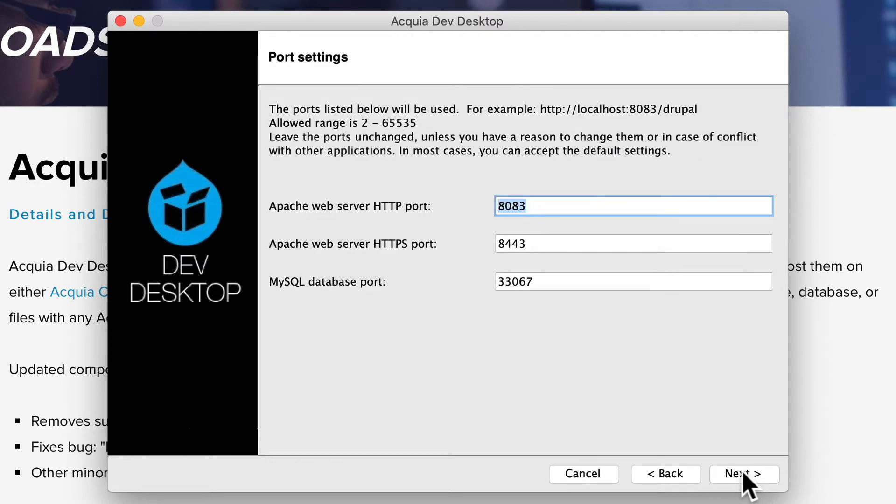
click(746, 476)
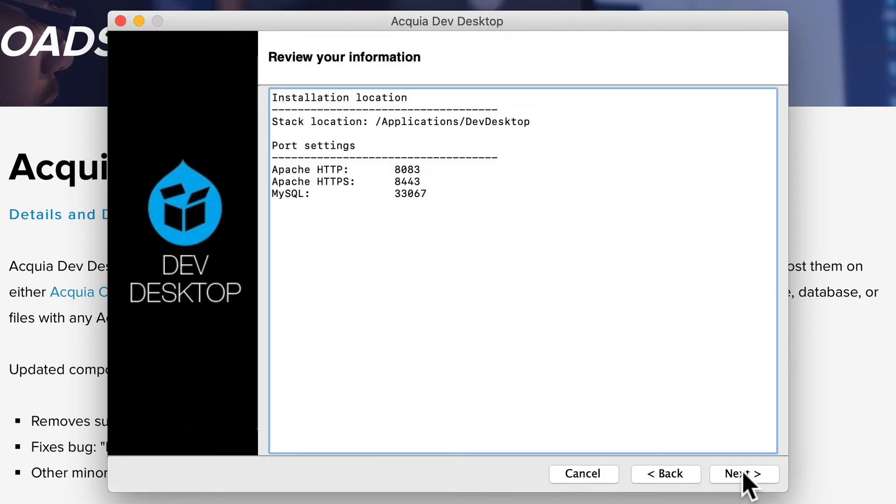
click(746, 475)
click(745, 476)
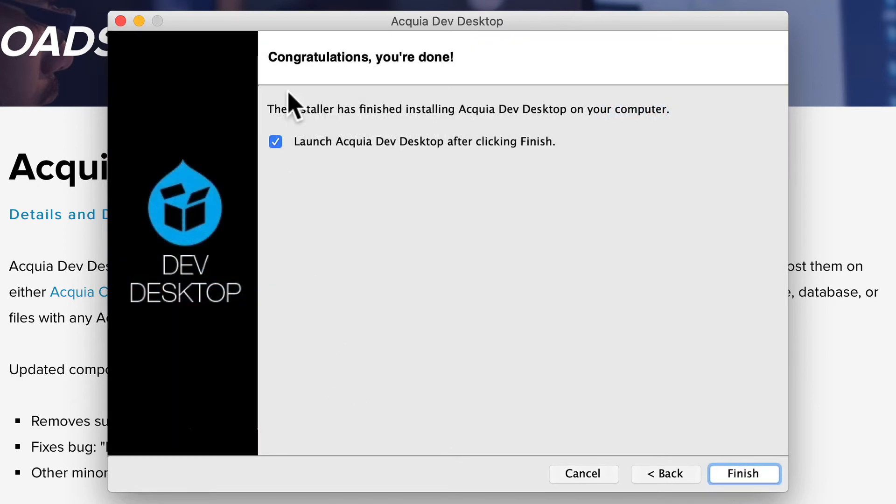
Launch Dev Desktop, choose Start from scratch, and scroll the distribution list to Drupal 8.9.1
click(741, 478)
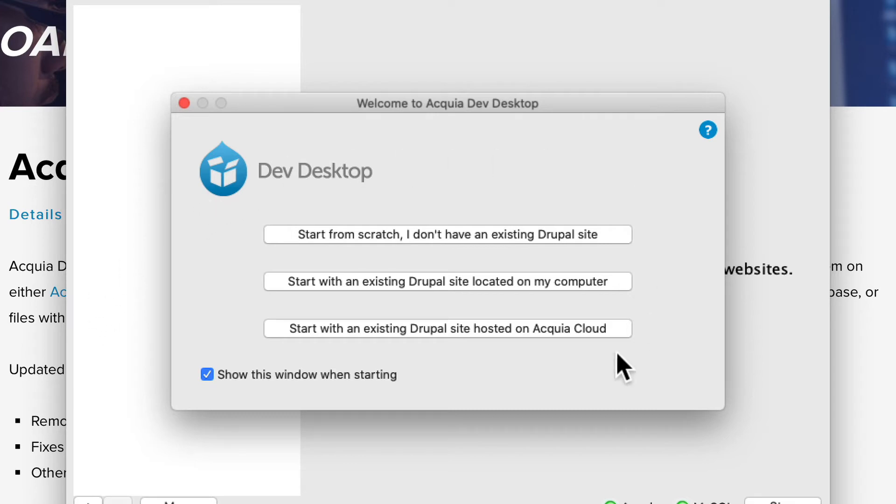
click(436, 235)
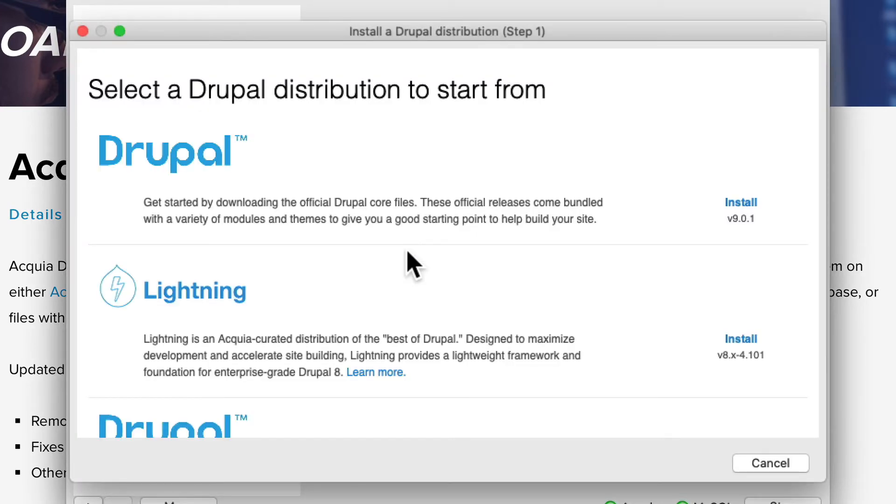
scroll(411, 264, down, 5)
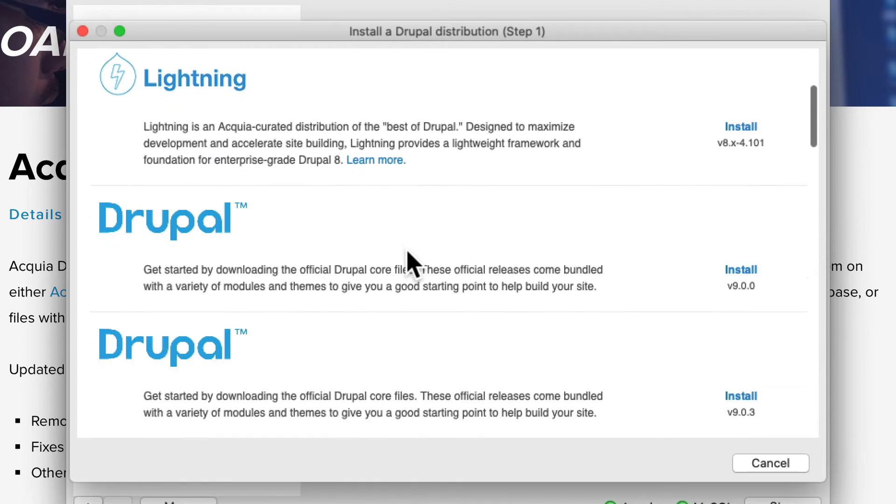
scroll(410, 264, down, 2)
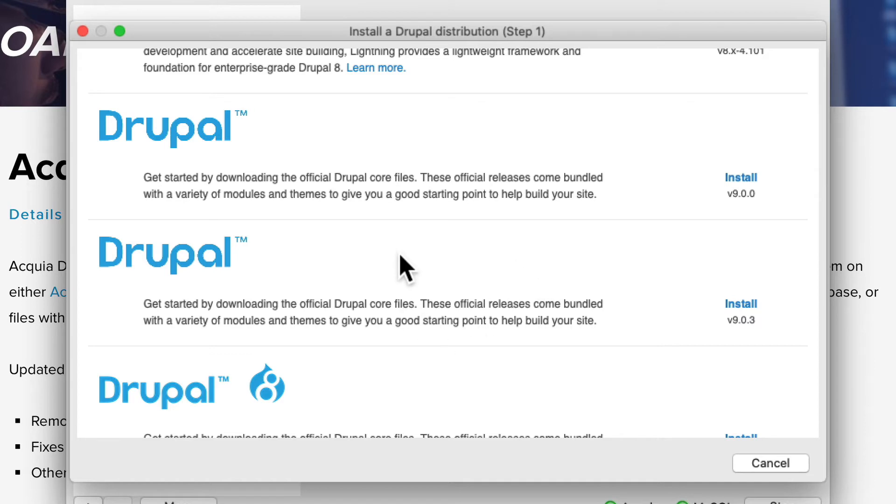
scroll(402, 268, down, 5)
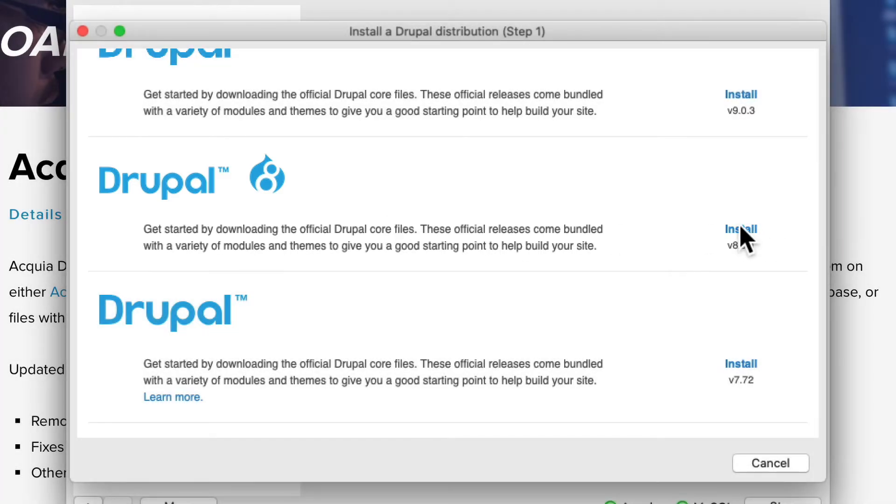
Install Drupal 8.9.1 into the drupalcourse folder as local site drupal-course
click(741, 229)
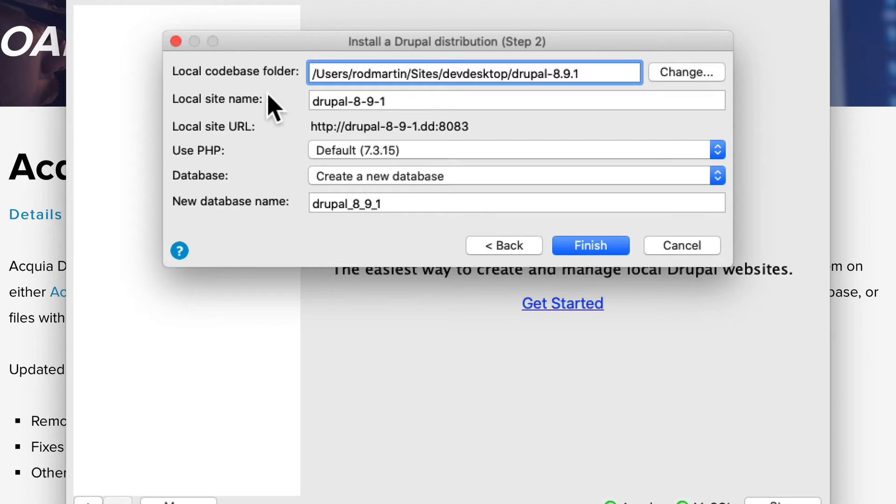
drag(513, 73, 646, 79)
text(drupalcourse)
key(Tab)
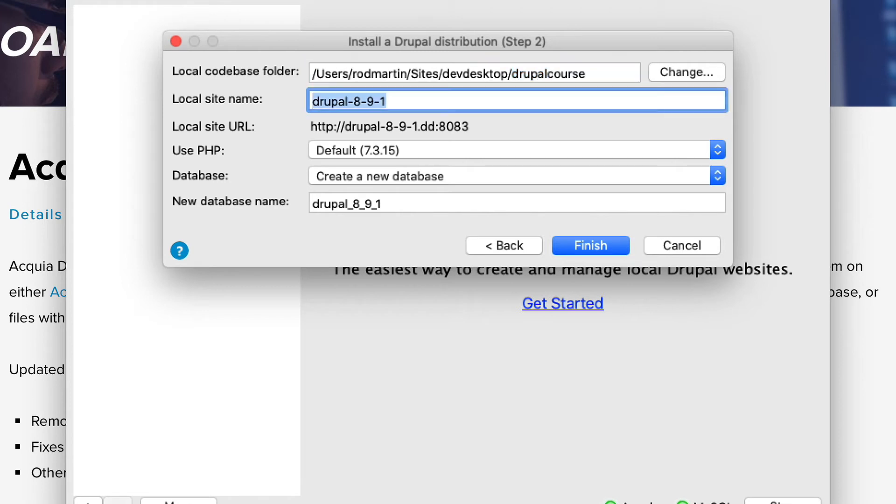
text(drupal)
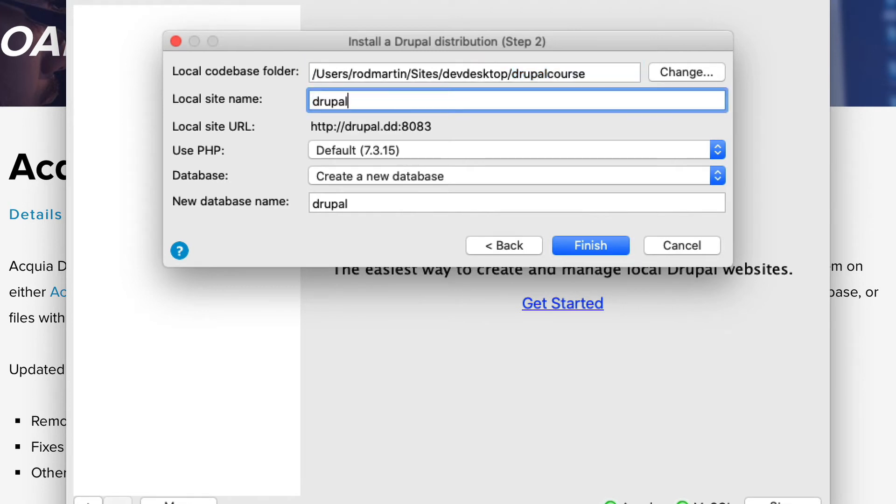
text(course)
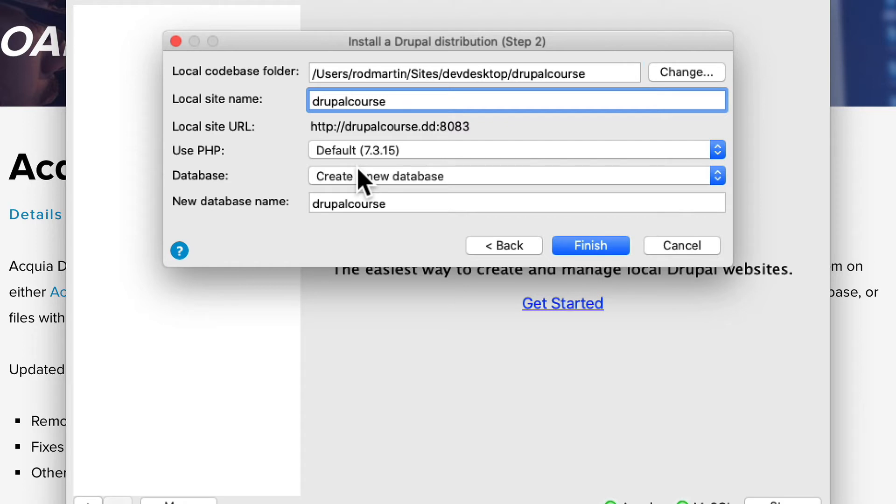
text(-)
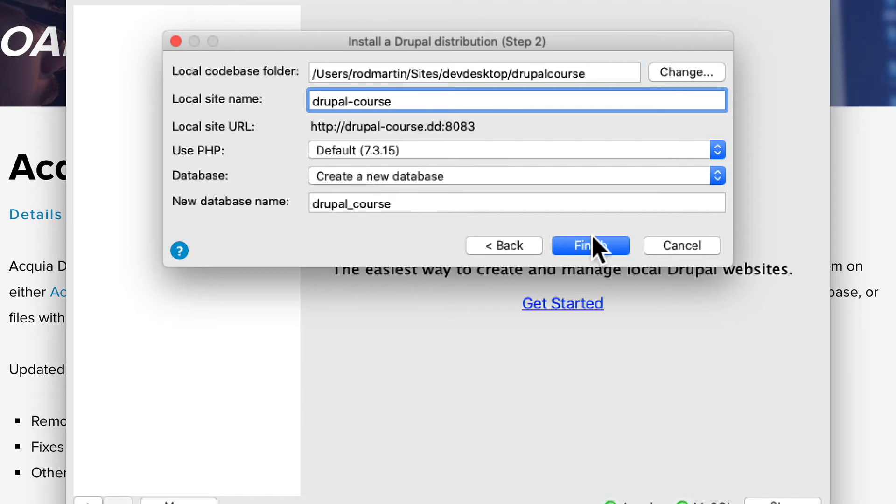
click(593, 246)
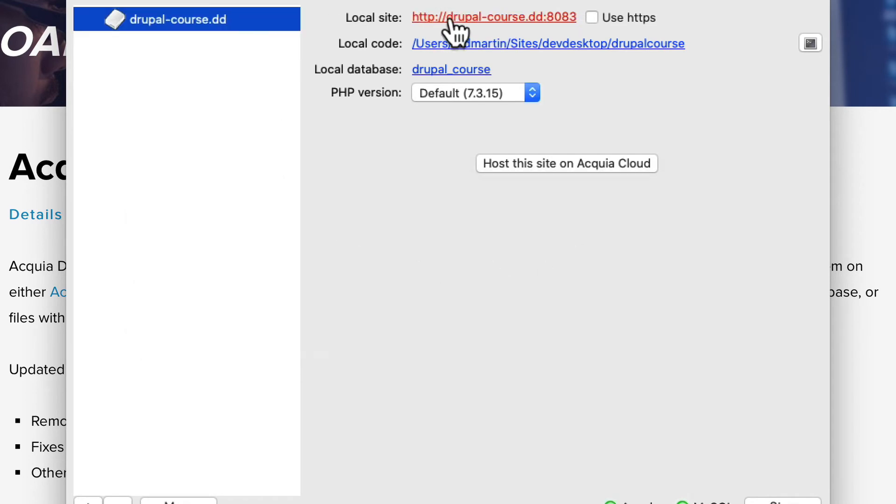
Open the local site and run Drupal's installer in English with the Standard profile
click(506, 19)
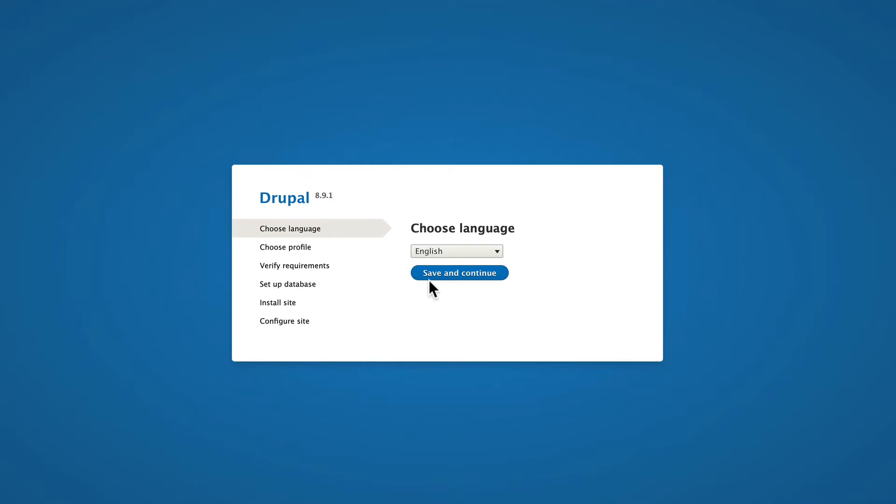
click(455, 276)
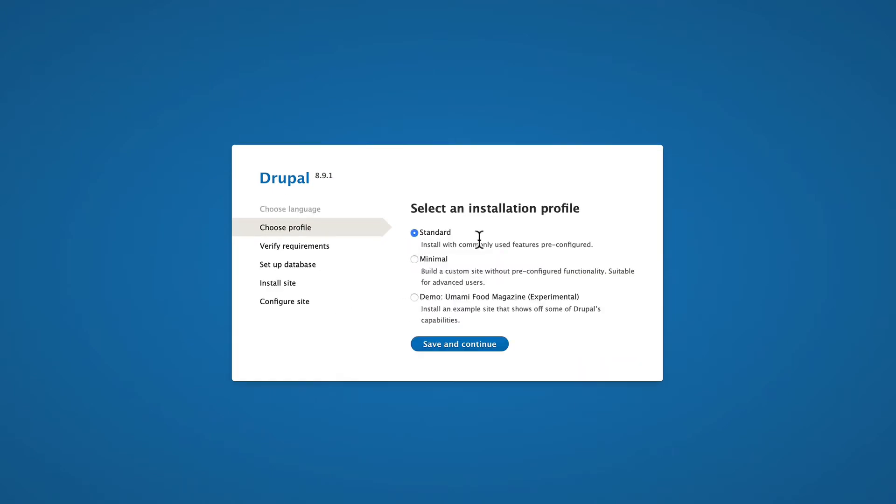
click(453, 346)
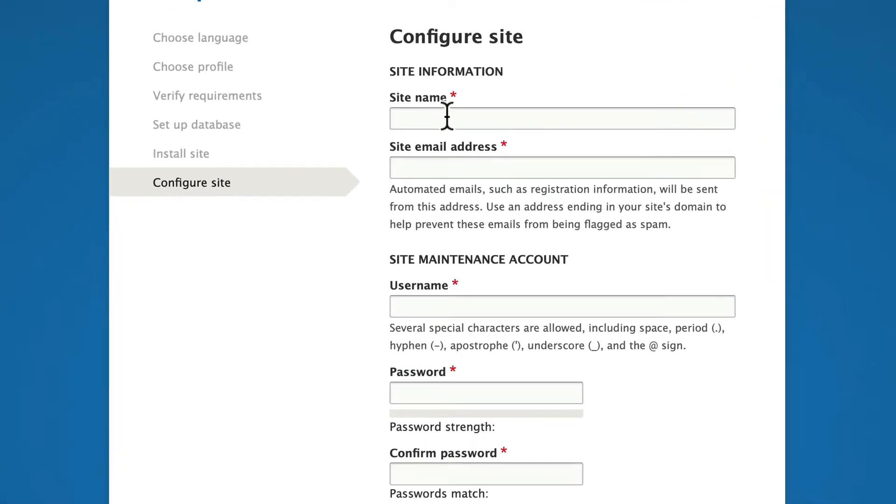
Name the site 'Drupal Training', enter the site e-mail, and create user admin with a password
click(448, 121)
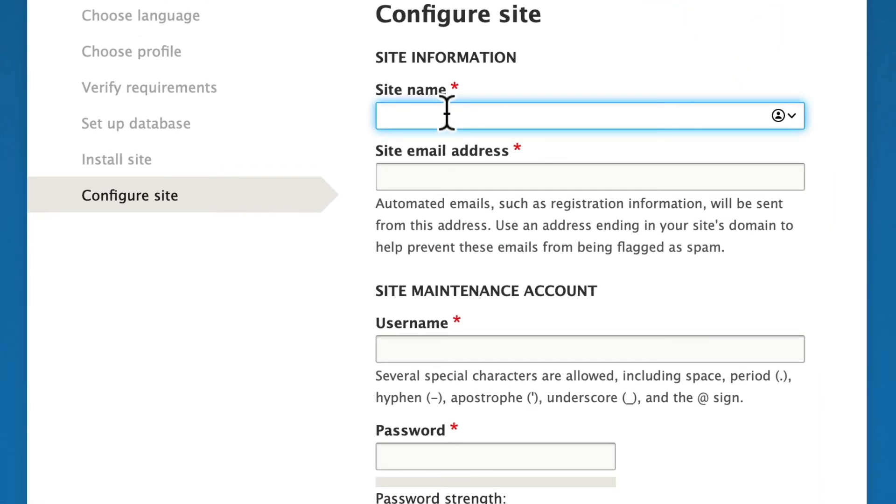
text(Drupal Training)
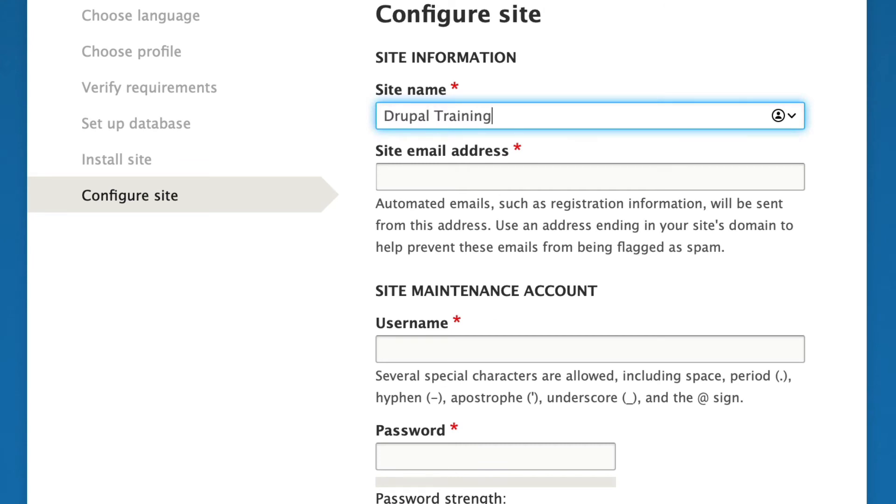
key(Tab)
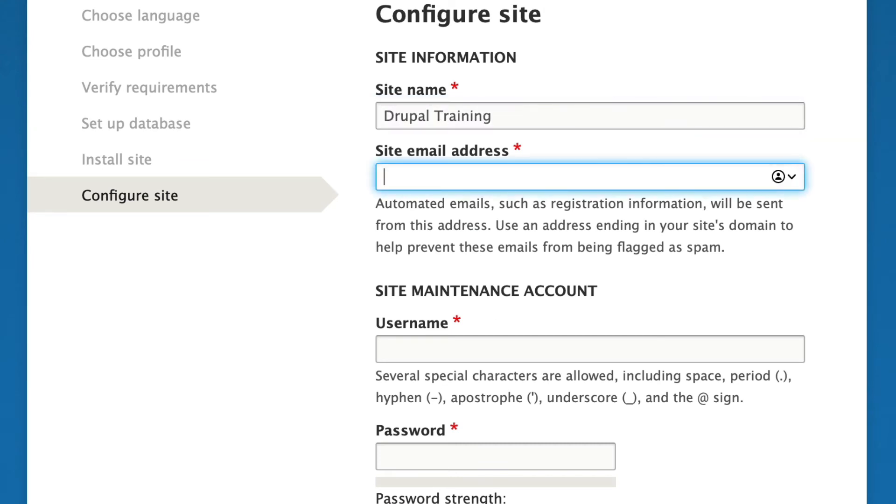
text(email@email.com)
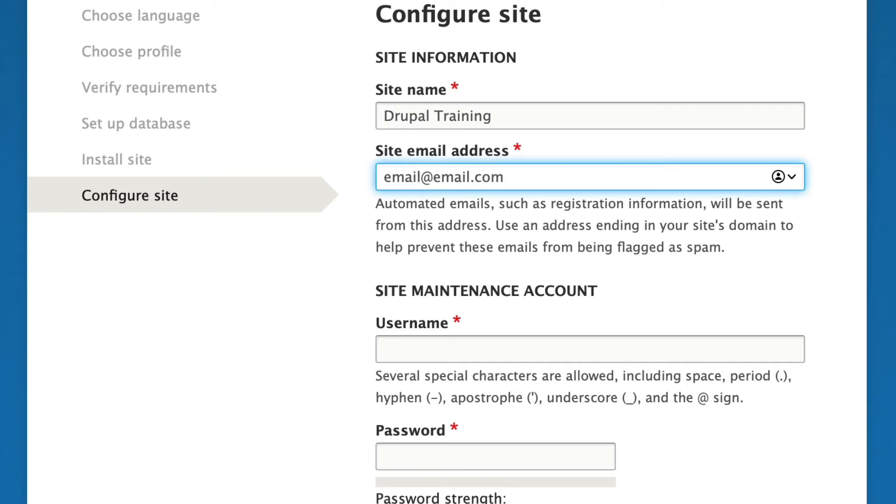
key(Tab)
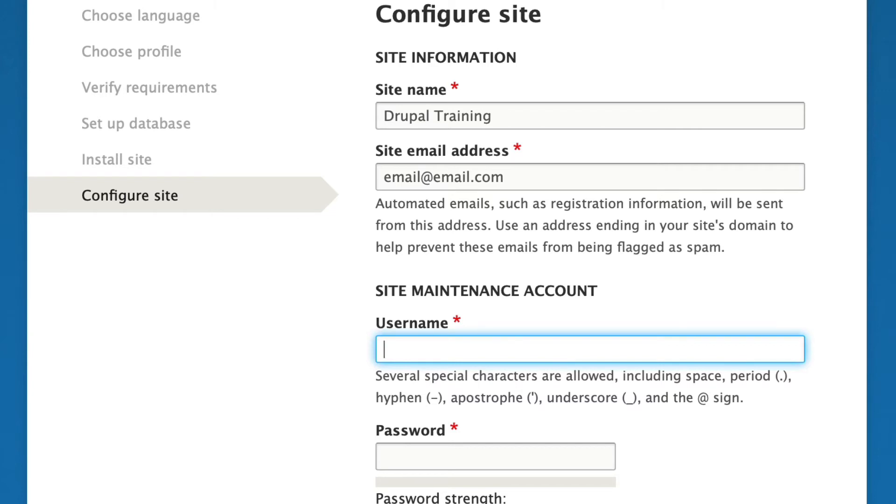
text(admin)
key(Tab)
text(admin)
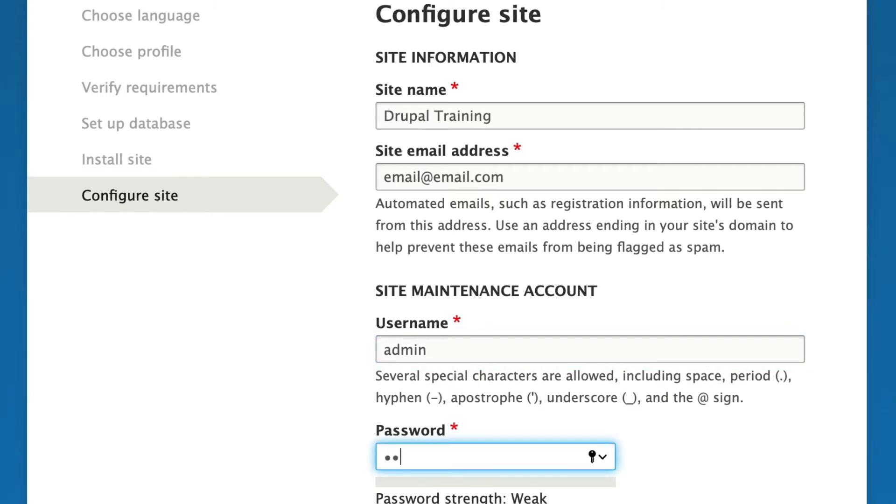
key(Tab)
text(admin)
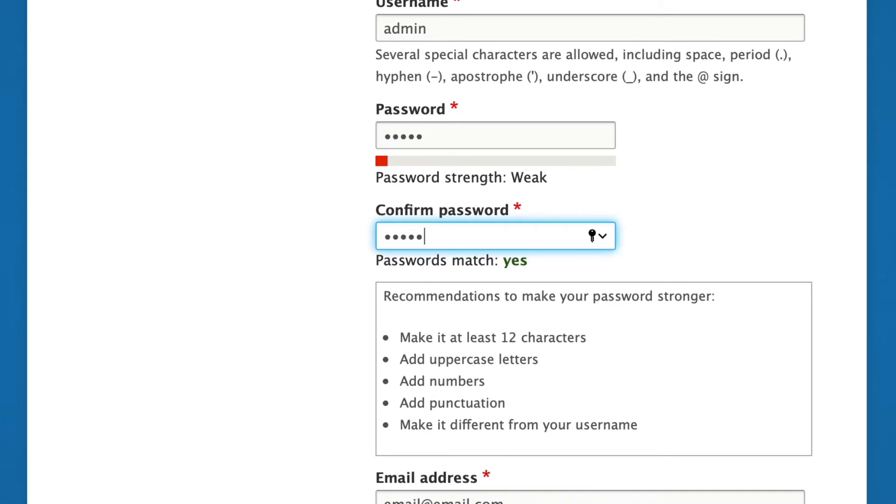
Set country to United States, time zone to Detroit, and disable update e-mail notifications
key(Tab)
key(Tab)
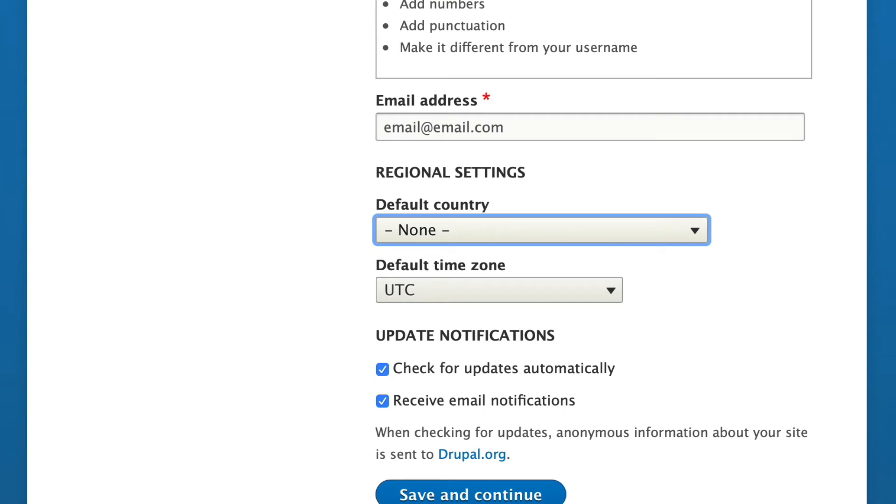
key(u)
key(Down)
key(Down)
key(Down)
key(Down)
key(Down)
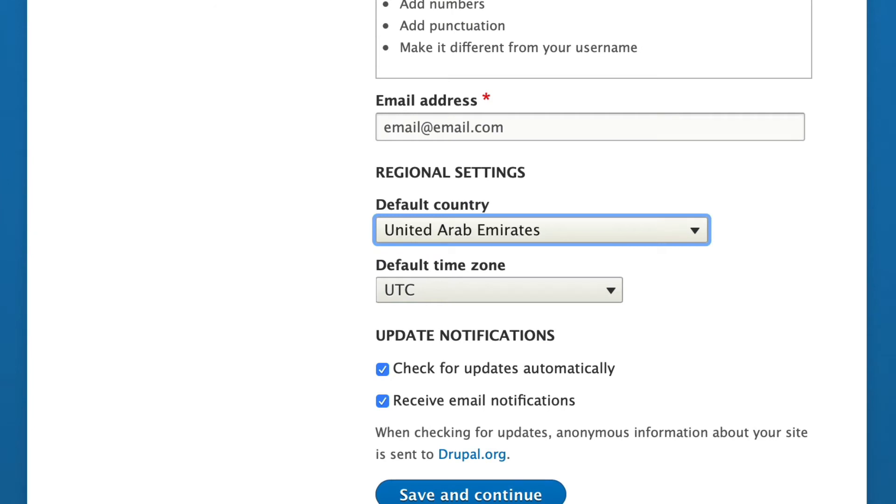
key(Down)
key(Tab)
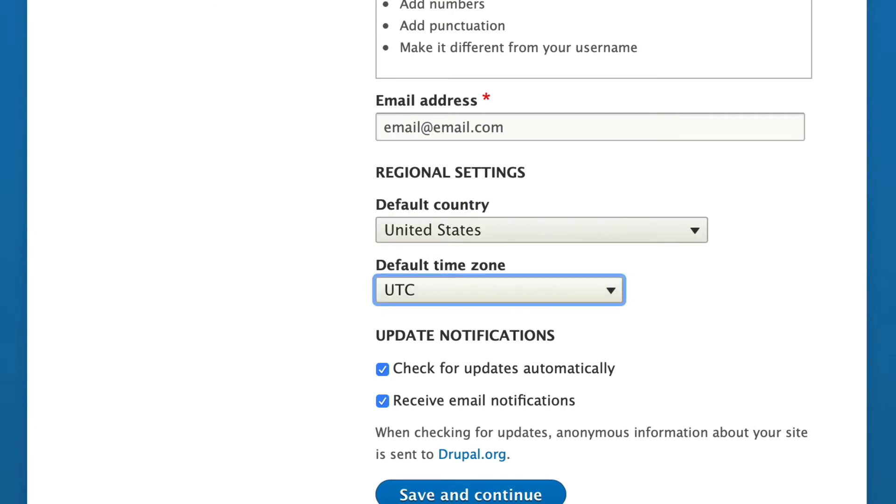
key(d)
key(d)
key(d)
key(d)
key(d)
key(d)
key(d)
key(d)
key(d)
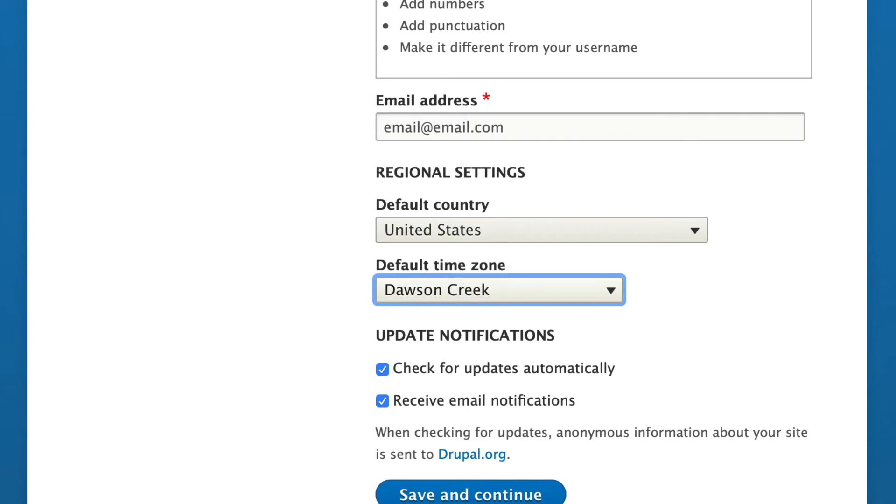
click(382, 401)
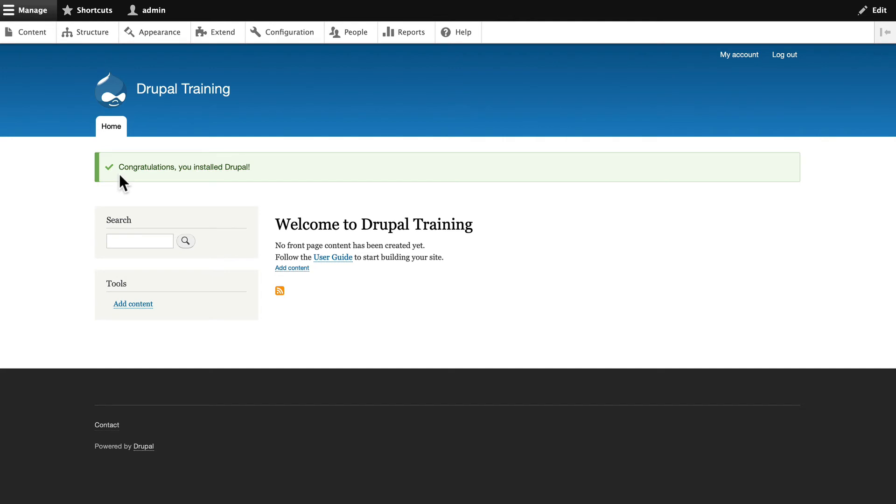
Start a new Article titled 'Test Article' with body 'this is my test article'
click(27, 31)
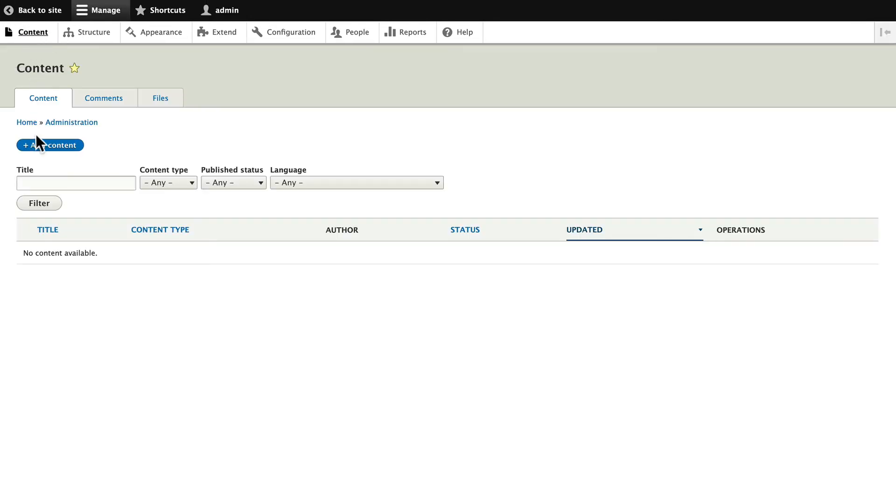
click(40, 146)
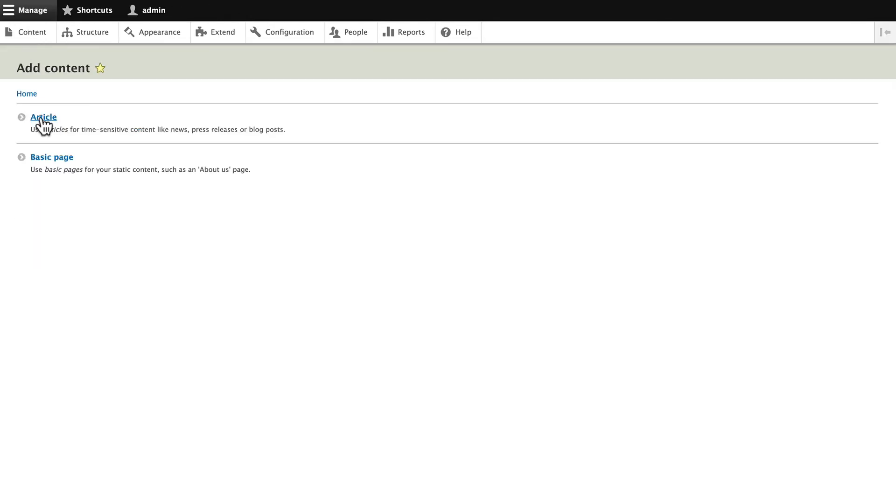
click(18, 117)
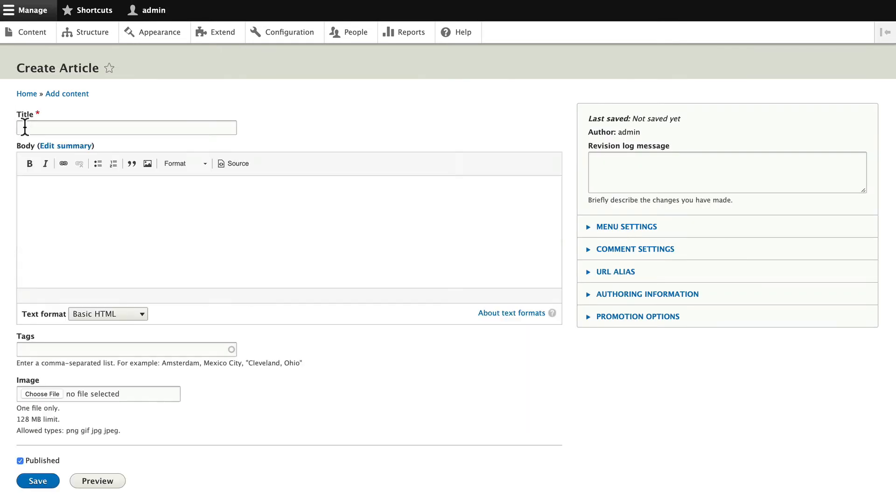
click(29, 128)
text(Test ARti)
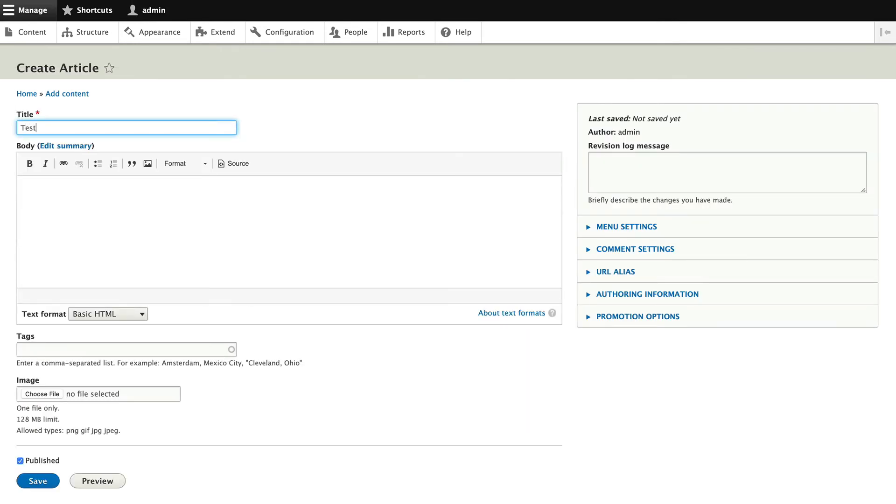
key(BackSpace)
key(BackSpace)
key(BackSpace)
text(rticle)
key(Tab)
text(t)
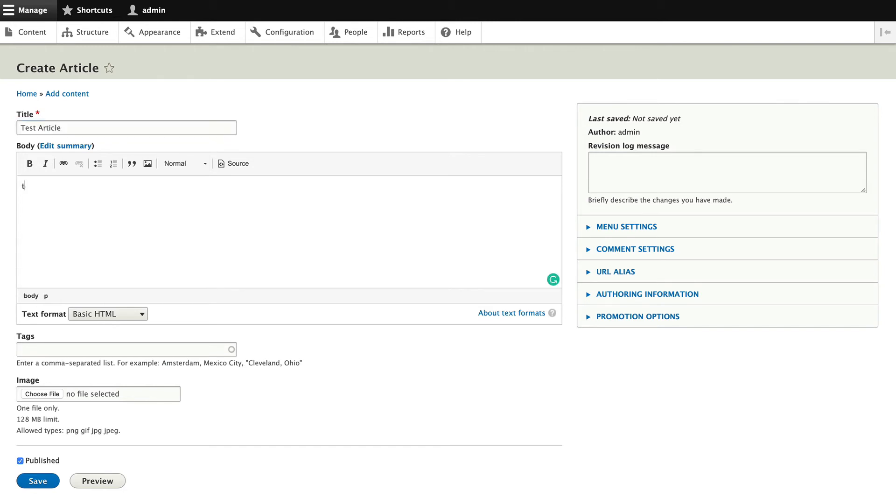
text(his is my test article)
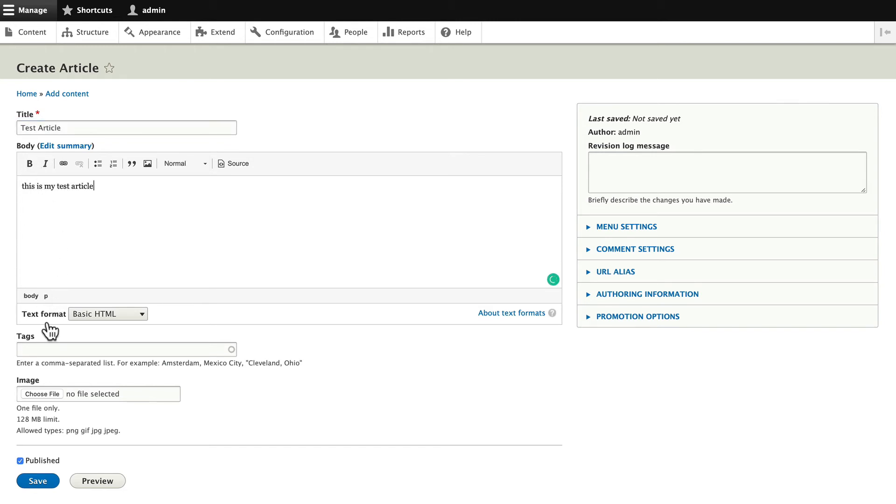
Tag the article 'test', attach a pizza image with alt text 'pizza', and save it
click(45, 351)
text(test)
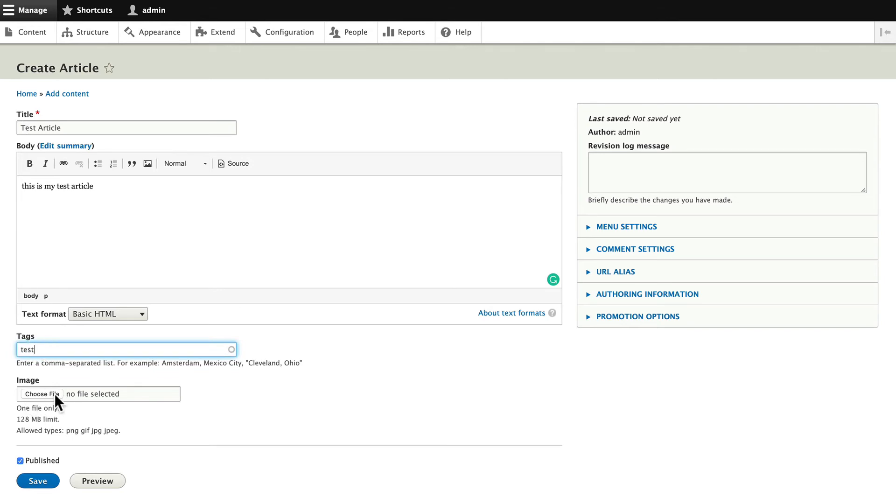
click(31, 392)
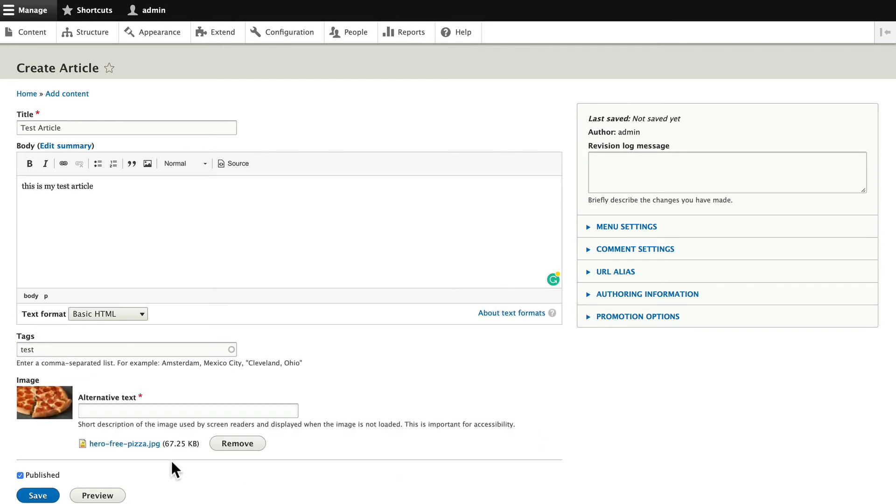
click(114, 411)
text(pizza)
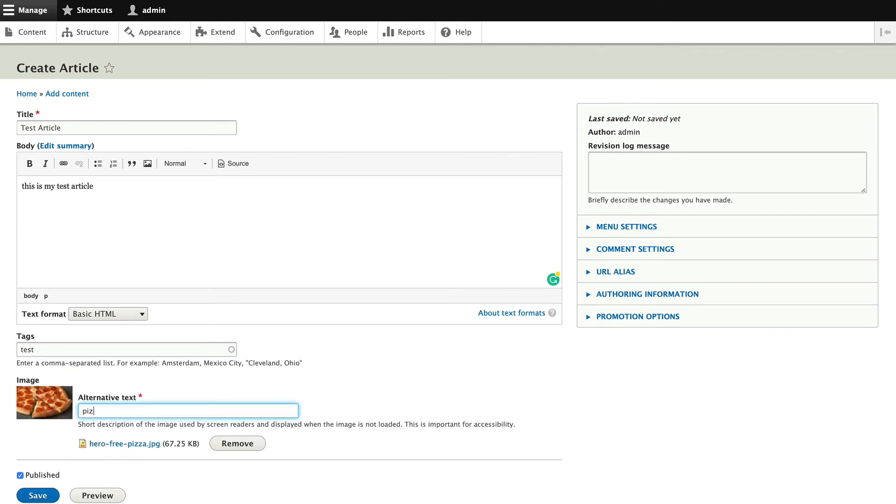
click(37, 495)
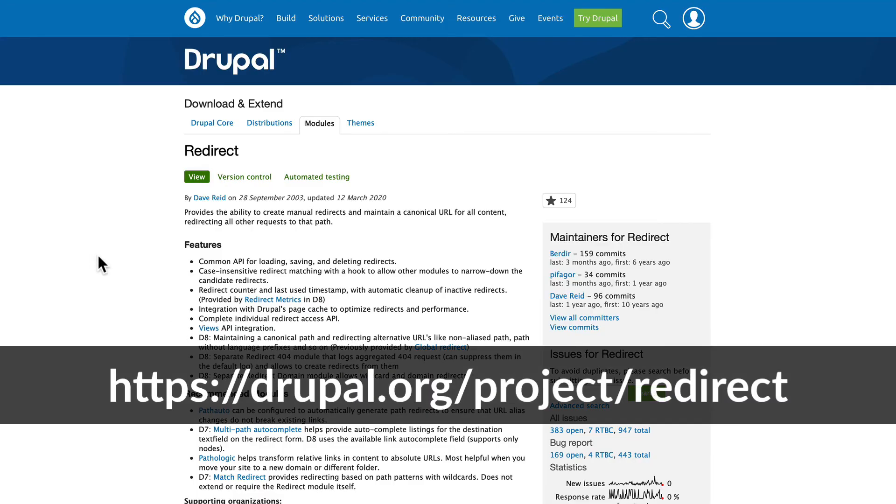
Download the Redirect 8.x-1.6 zip release and copy its link address
scroll(98, 257, down, 15)
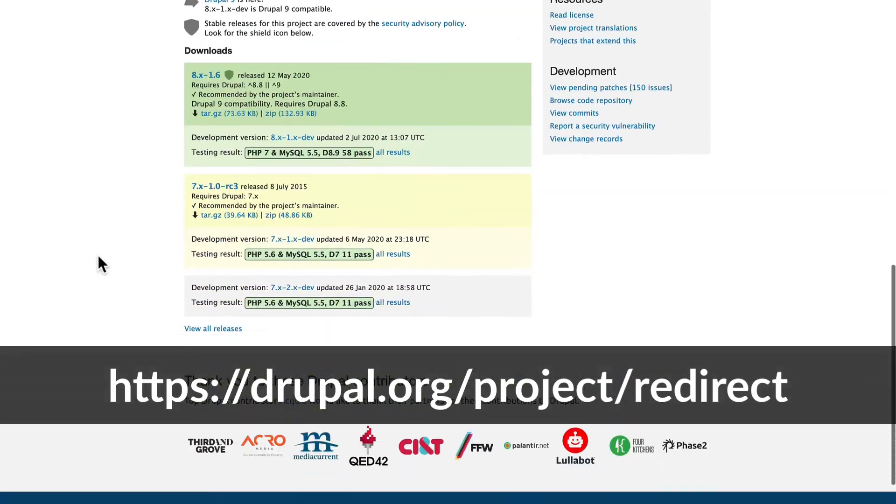
scroll(98, 257, up, 4)
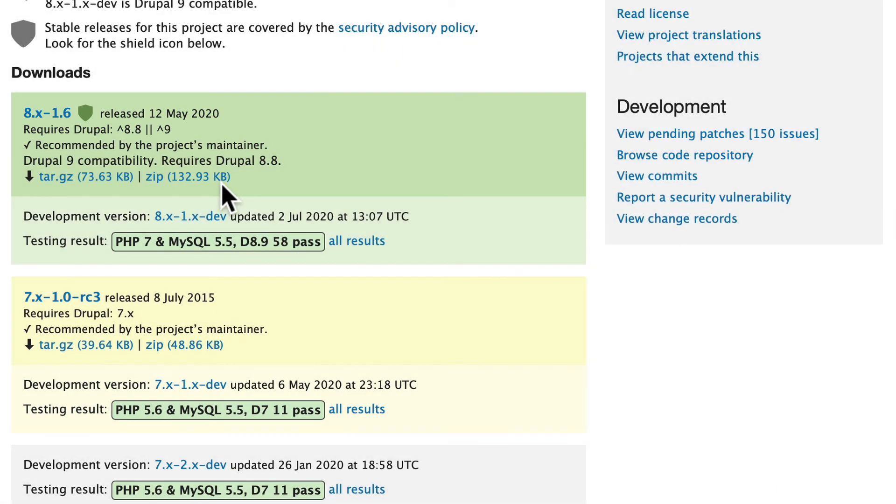
click(199, 177)
right_click(166, 179)
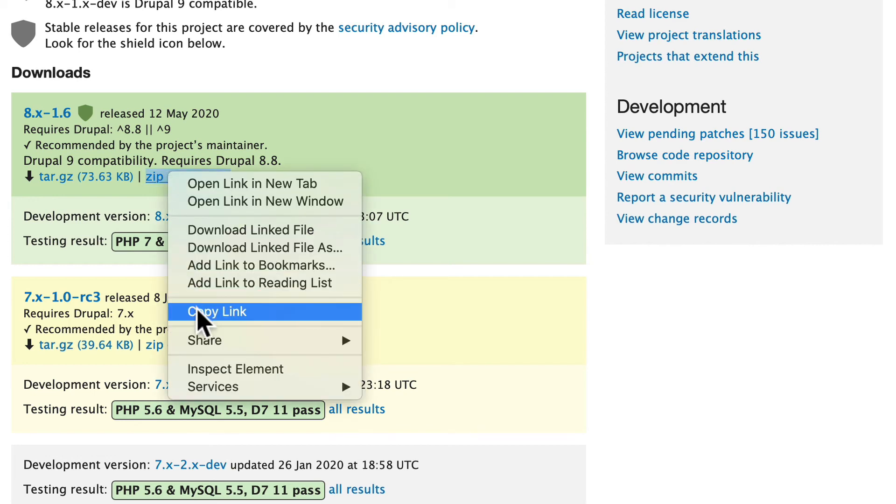
click(198, 312)
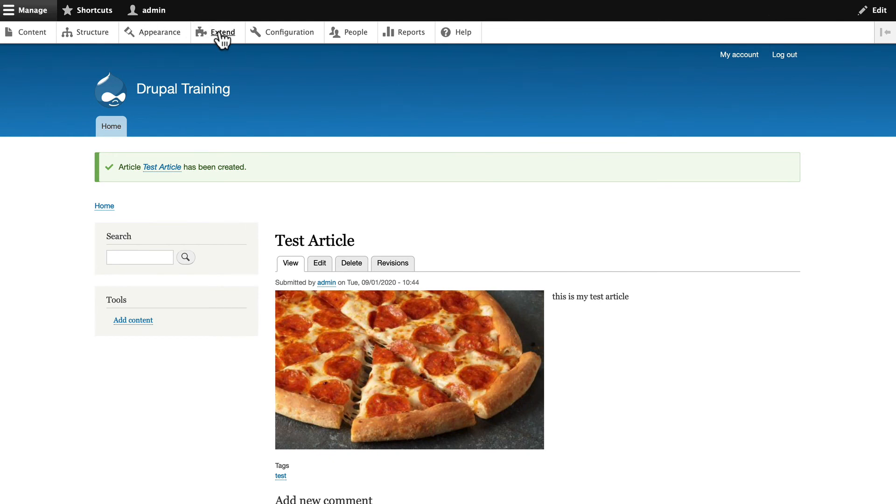
Install the Redirect module by pasting the 8.x-1.6 zip URL into Install from a URL
click(219, 33)
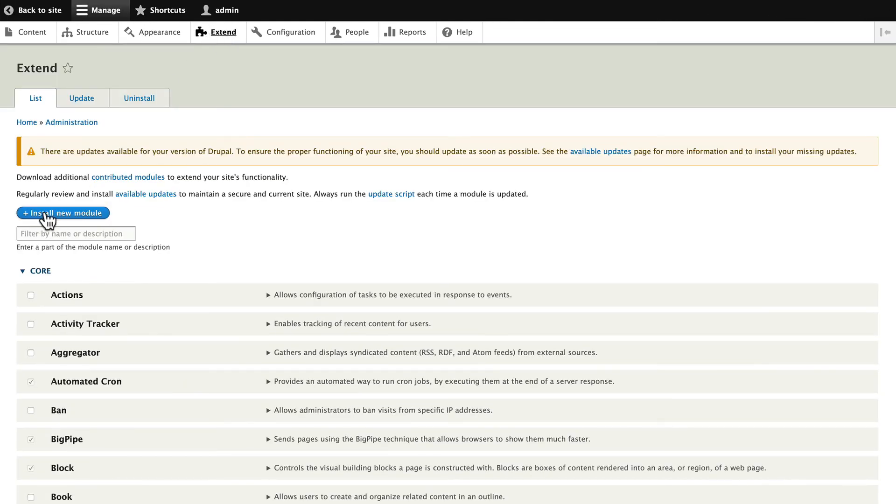
click(46, 214)
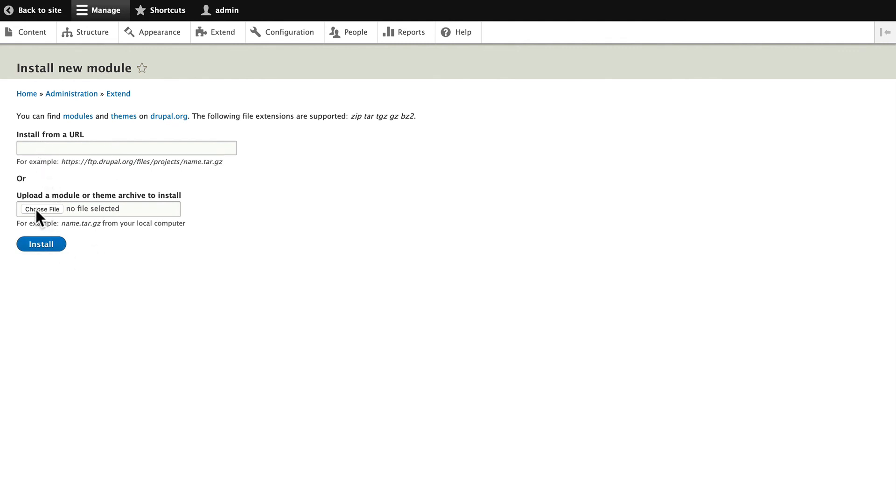
click(59, 148)
key(super+v)
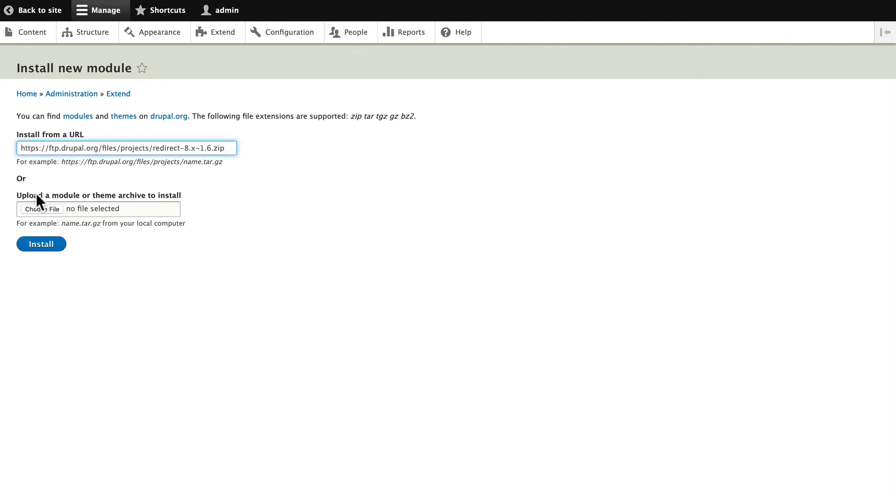
click(40, 245)
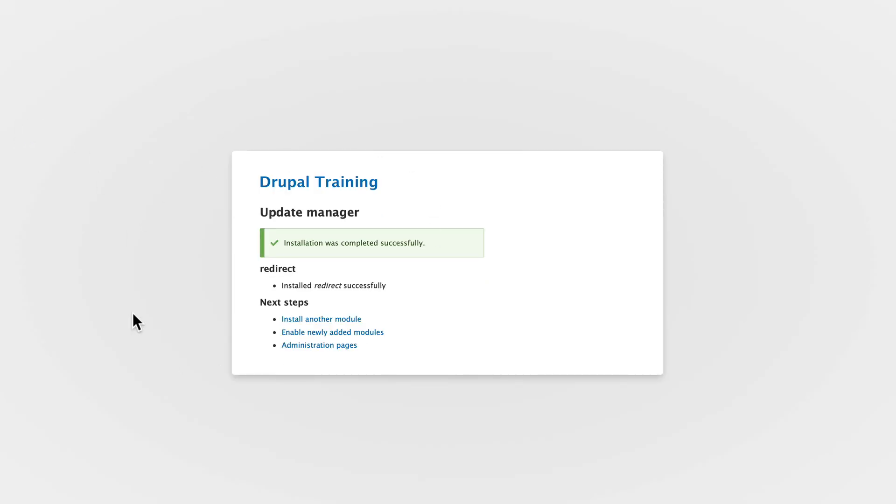
Open the Extend list and find Redirect, Redirect 404 and Redirect Domain under Other
click(321, 333)
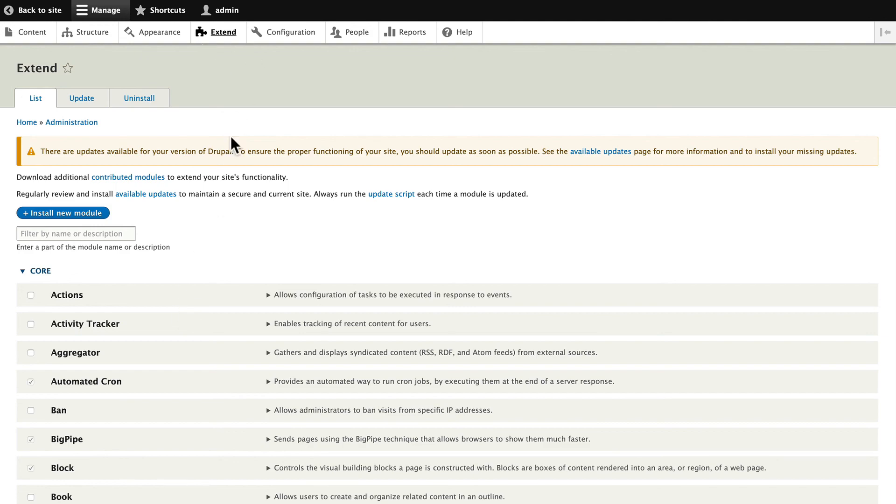
scroll(225, 292, down, 20)
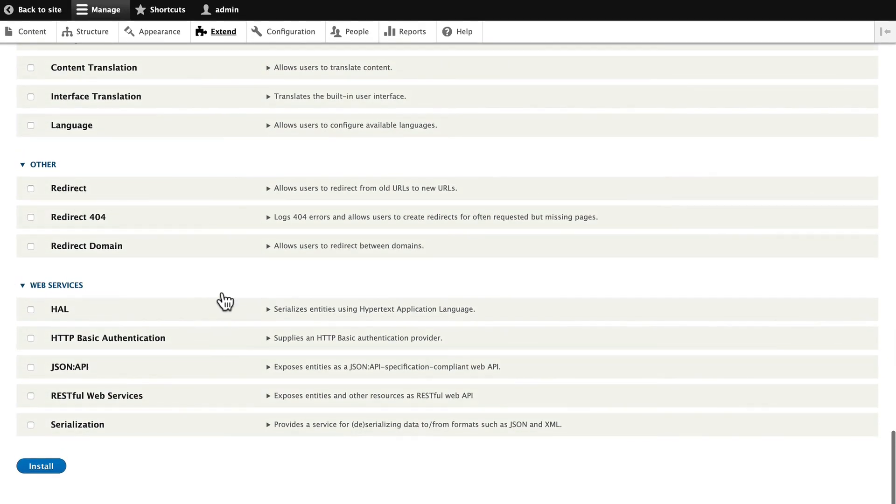